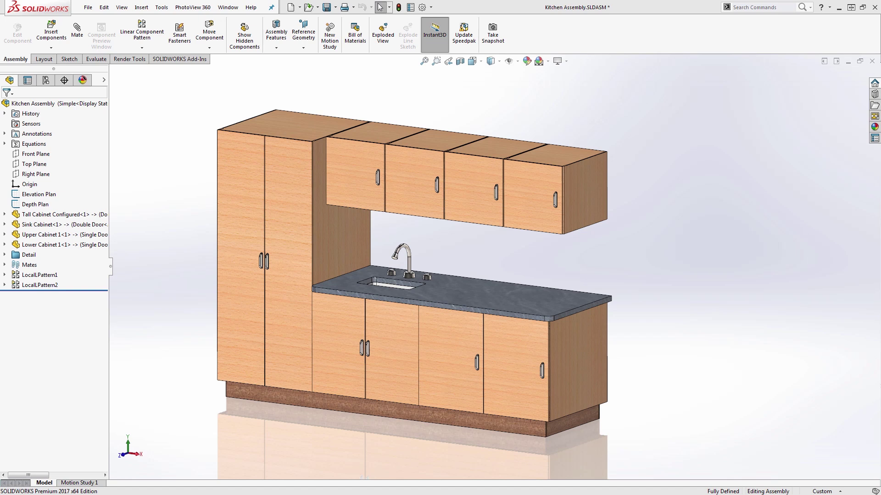
Step: Edit the Elevation Plan layout sketch, view it face-on, then return to the assembly
mouse_move(628, 261)
middle_down()
mouse_move(634, 240)
mouse_move(656, 250)
mouse_move(641, 250)
mouse_move(636, 267)
mouse_move(627, 263)
middle_up()
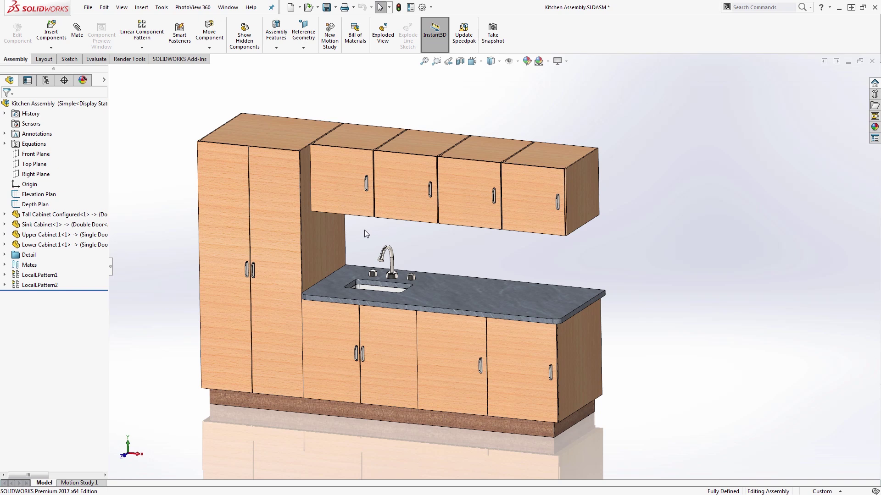
click(44, 195)
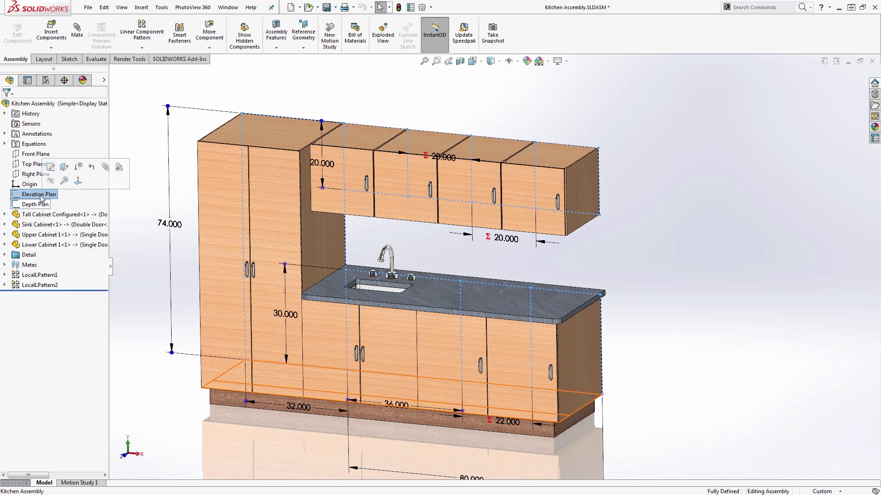
click(51, 169)
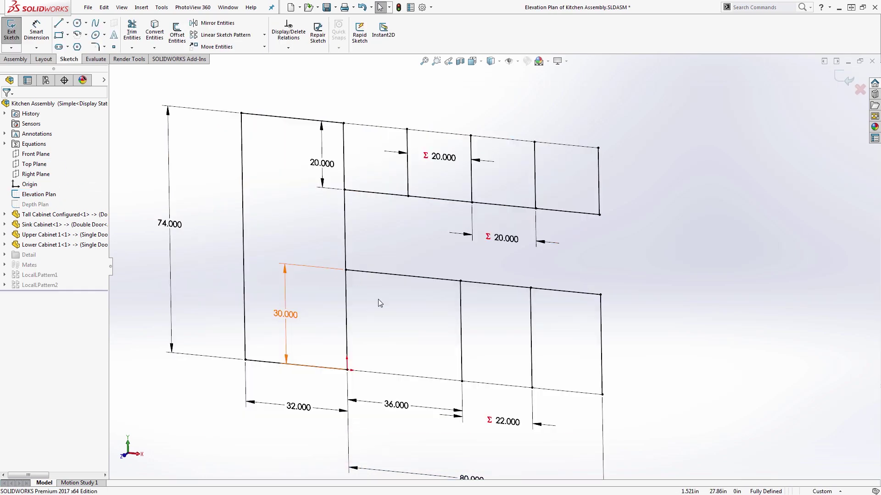
middle_drag(506, 370, 496, 353)
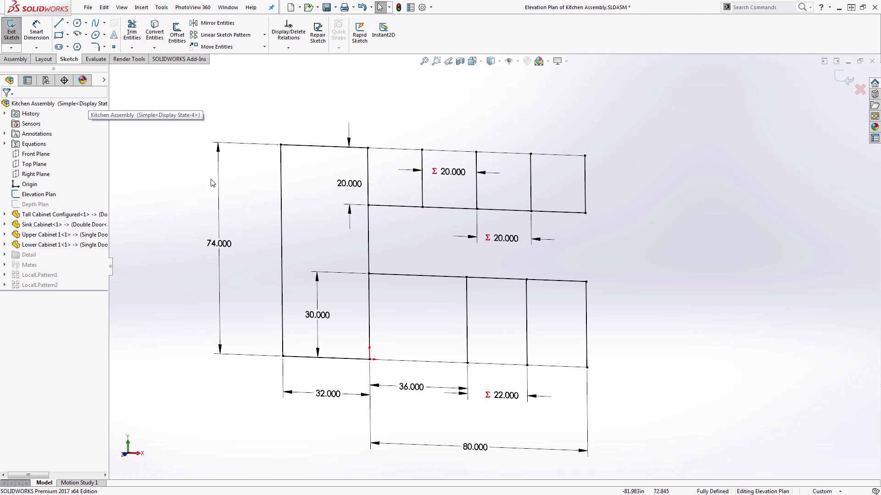
click(11, 30)
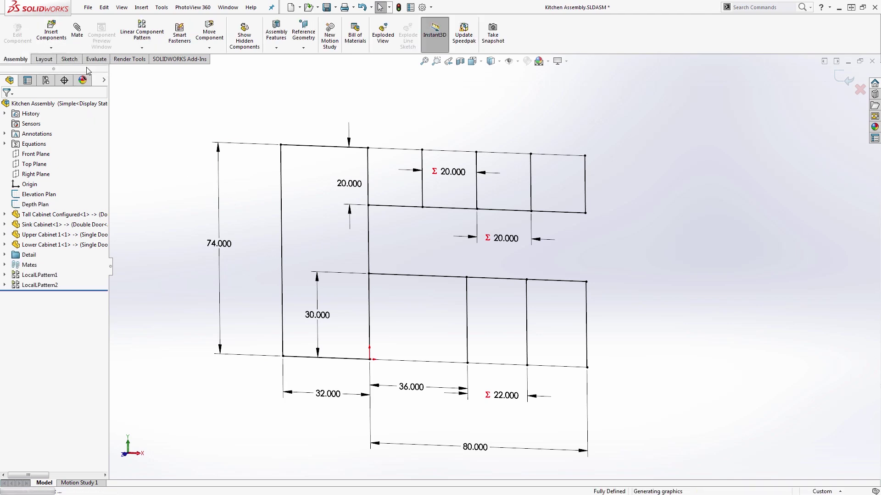
Step: Open the tall cabinet as a separate part and switch from Single Door to No Door
middle_drag(208, 153, 212, 173)
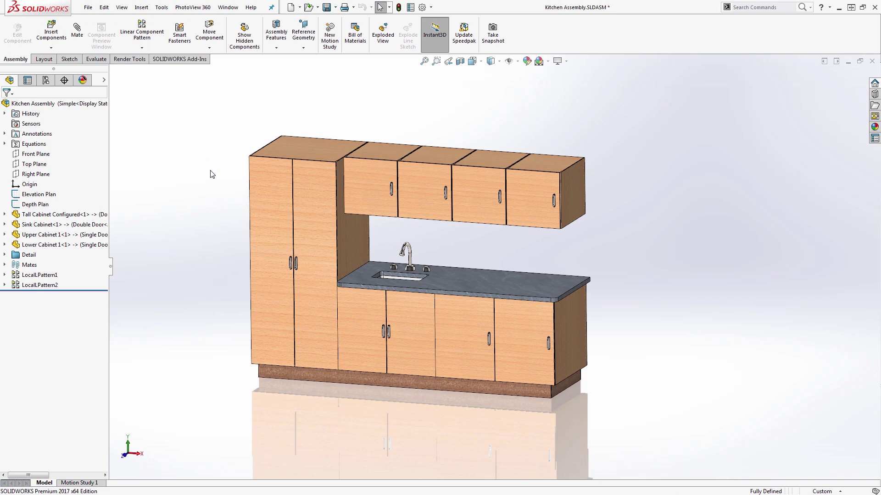
click(327, 187)
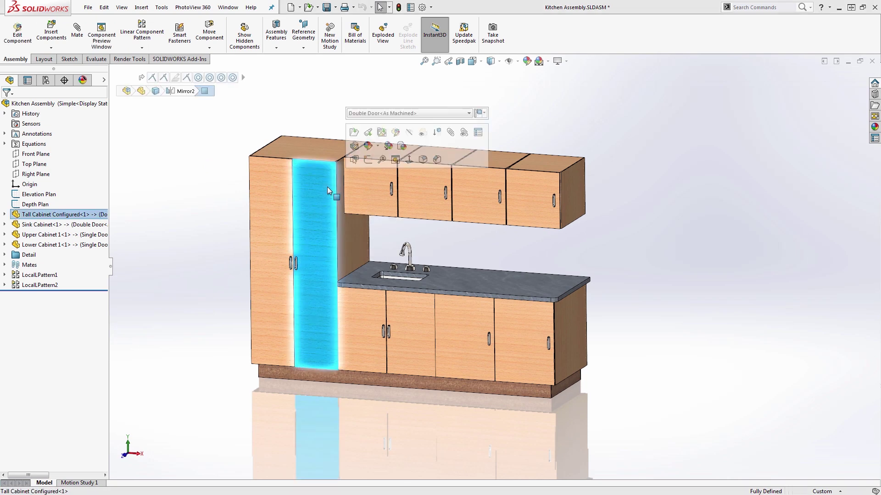
click(353, 133)
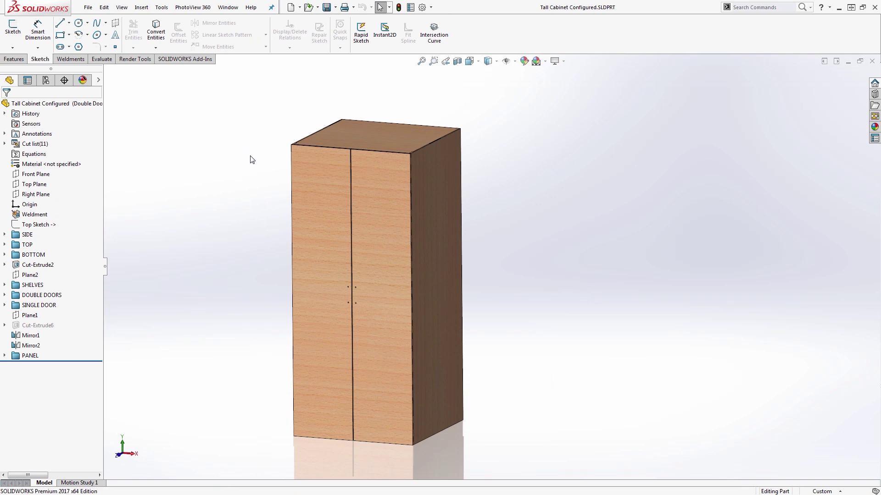
click(46, 81)
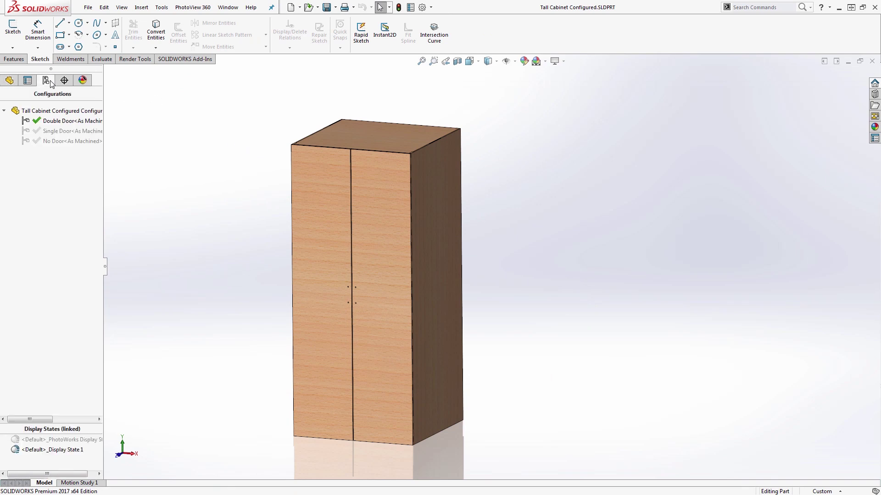
double_click(74, 130)
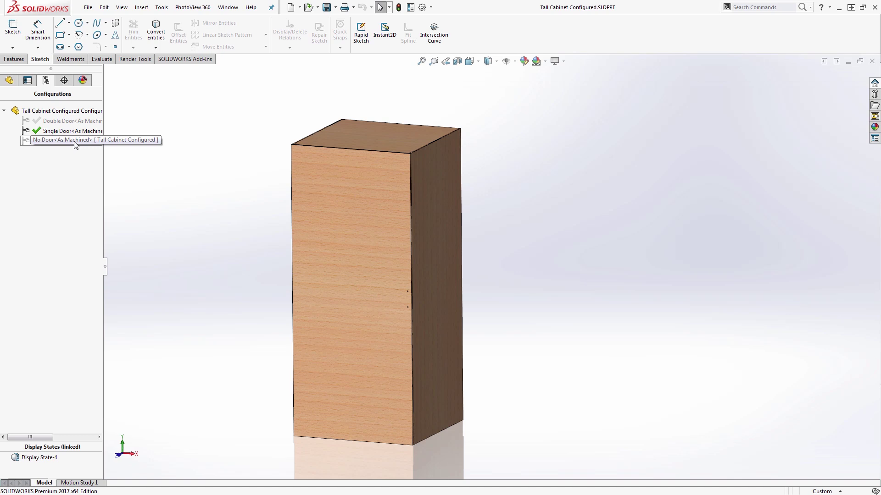
double_click(74, 141)
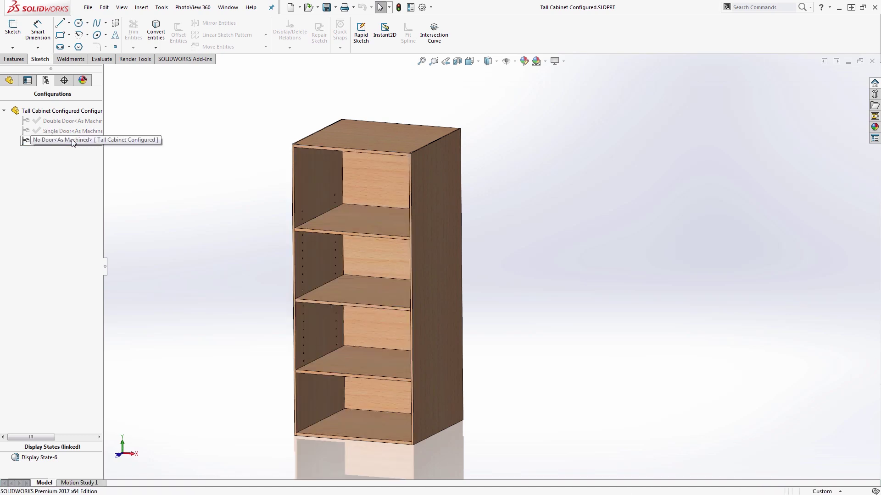
click(16, 83)
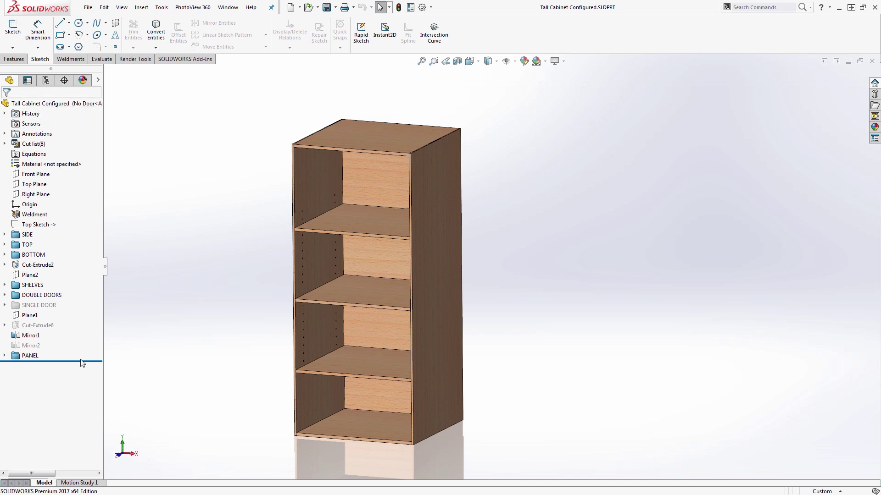
click(14, 59)
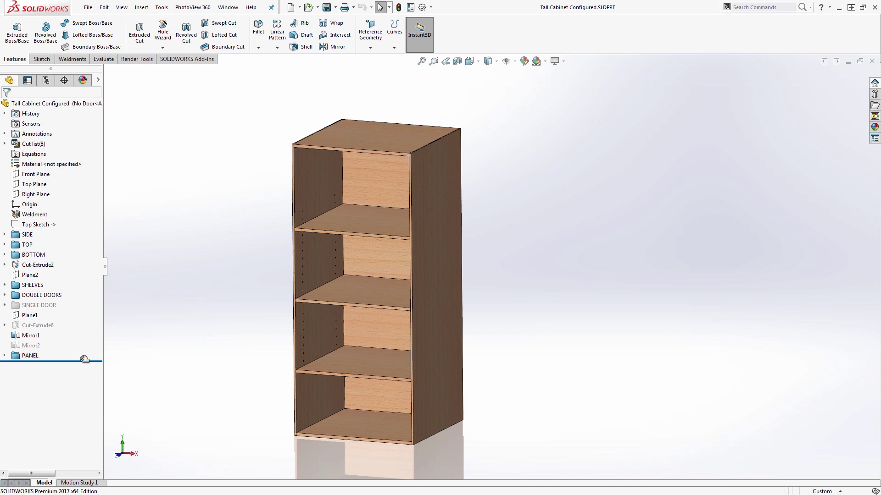
click(5, 234)
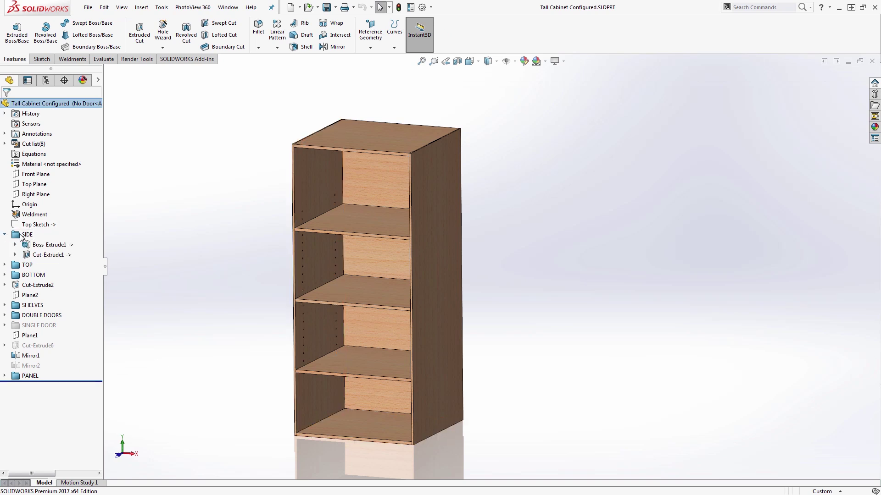
click(15, 244)
click(55, 255)
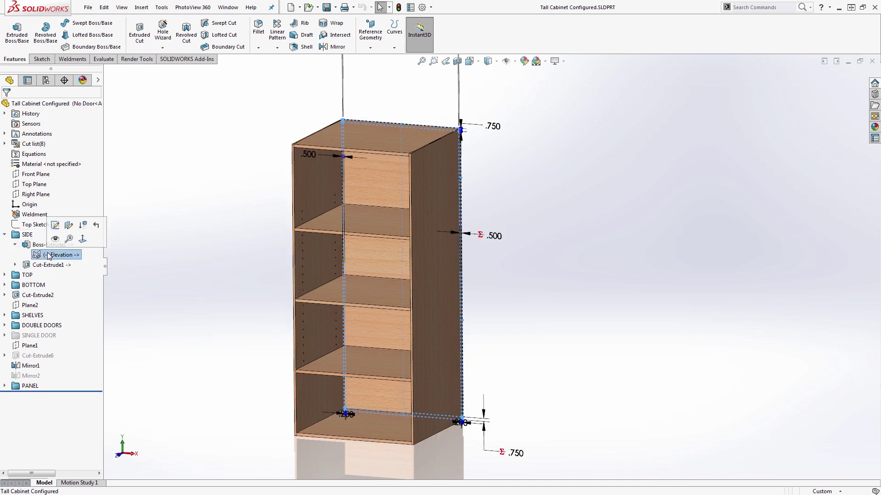
click(55, 227)
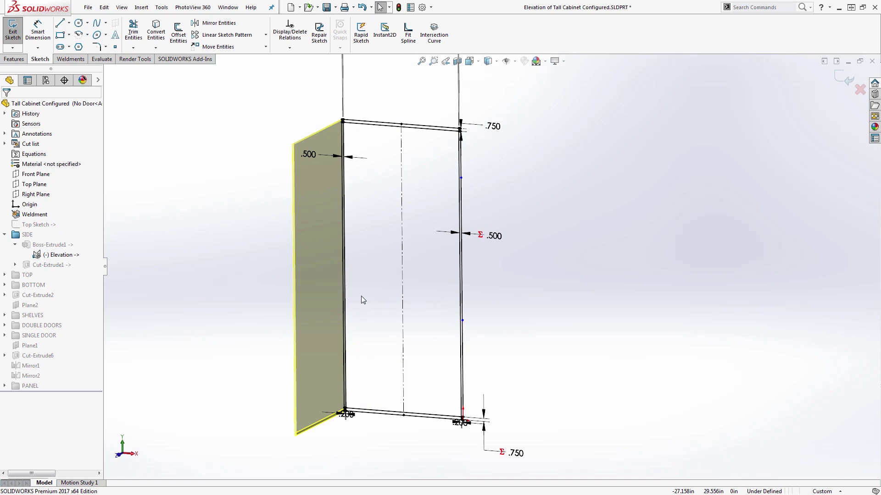
click(838, 78)
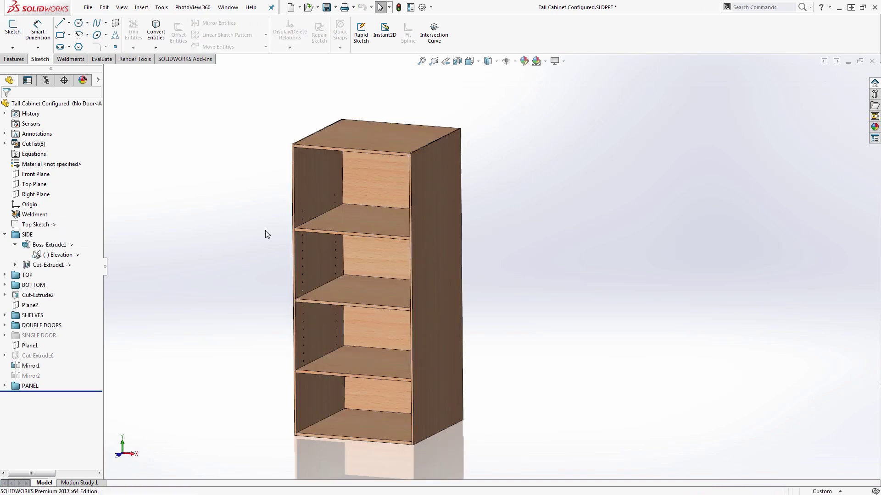
Step: Roll the tall cabinet history back to just the side panel and inspect it
drag(82, 393, 89, 269)
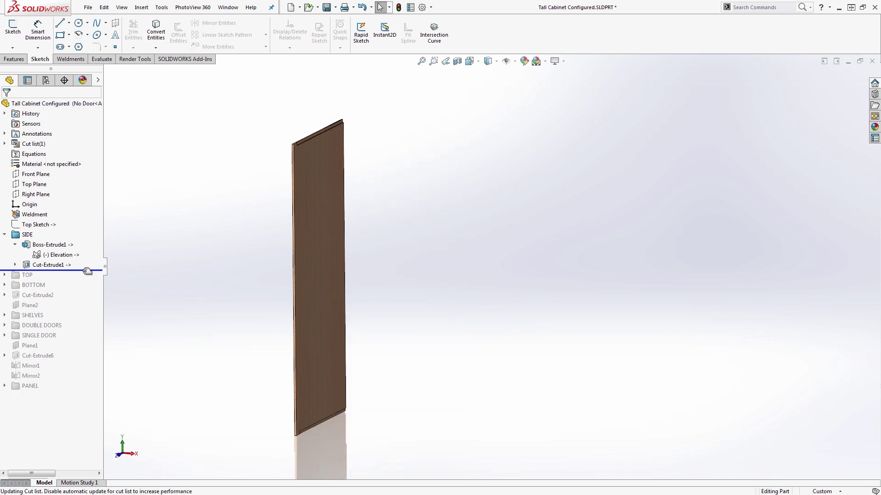
scroll(340, 138, down, 3)
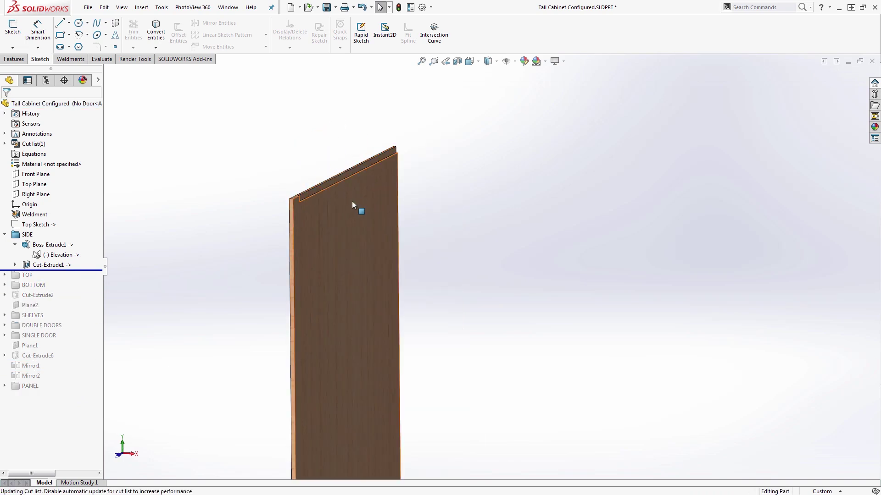
ctrl+middle_drag(360, 205, 494, 260)
scroll(634, 384, up, 3)
scroll(617, 325, down, 2)
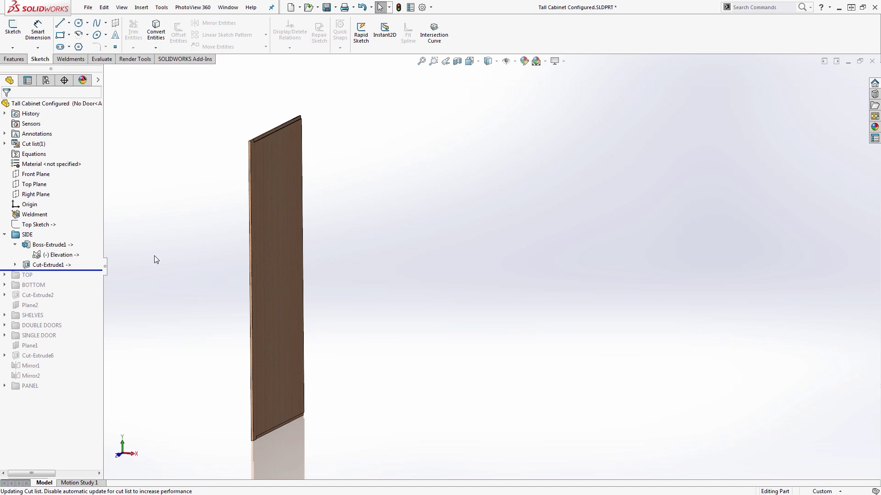
Step: Roll the history forward past TOP, BOTTOM and SHELVES, then orbit to inspect
drag(95, 269, 79, 320)
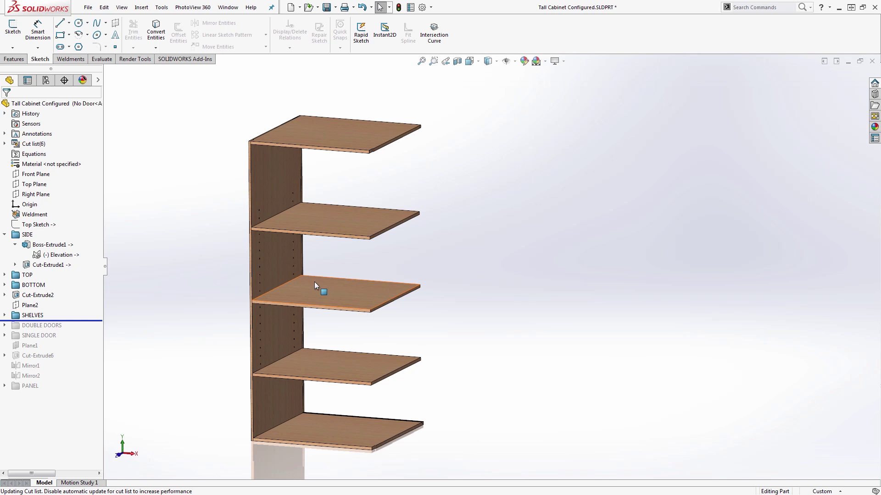
middle_drag(255, 290, 216, 295)
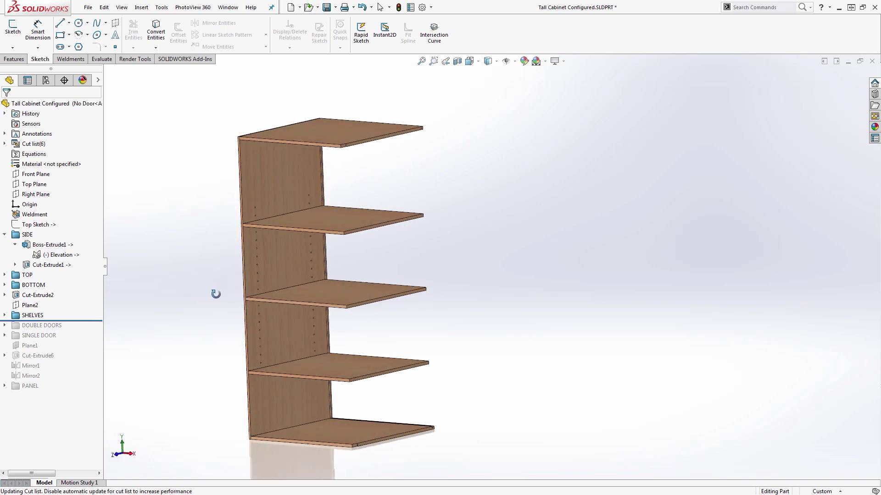
scroll(295, 251, down, 3)
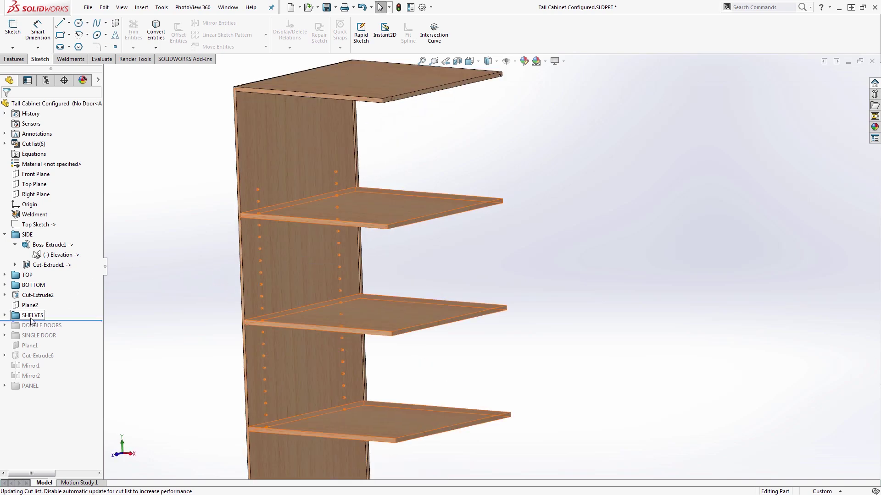
Step: Expand SHELVES and highlight LPattern1 to show the shelf-pin hole pattern
click(6, 315)
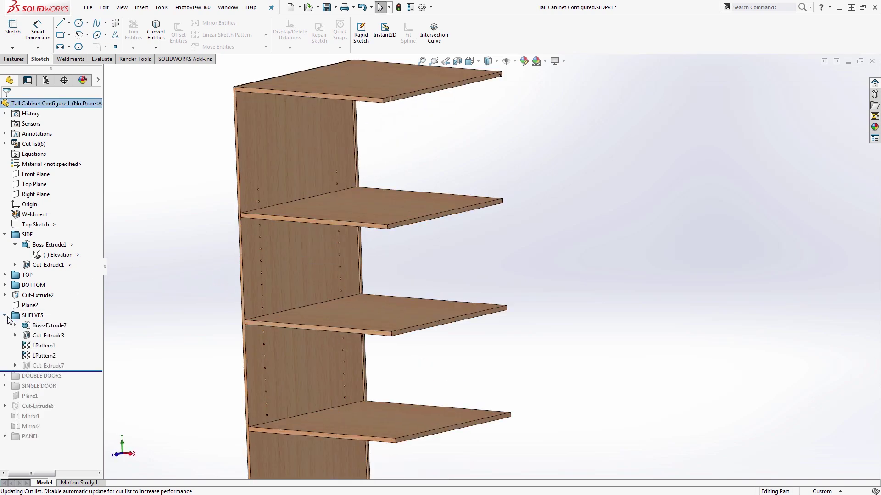
click(40, 348)
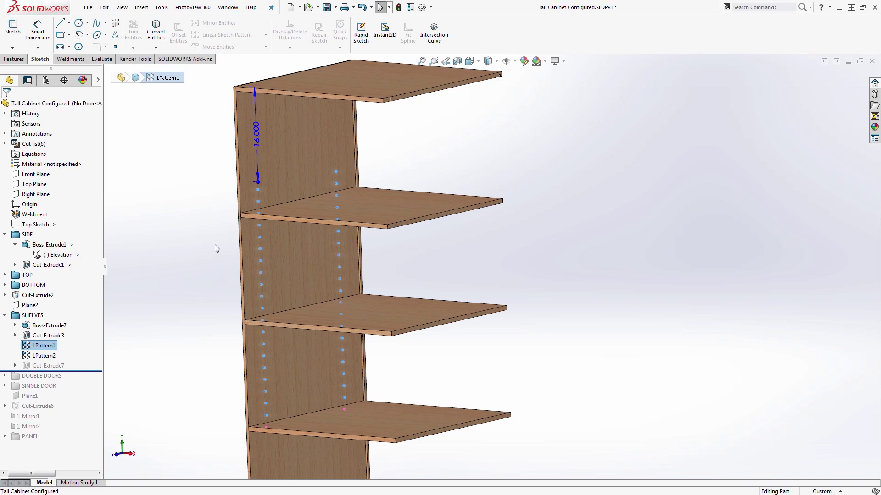
click(197, 258)
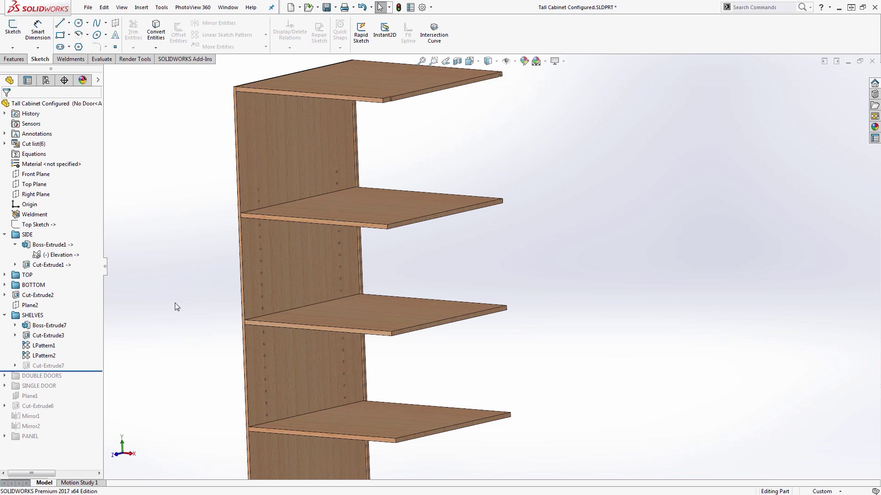
Step: Roll the history to the end, zoom to fit, and switch back to Kitchen Assembly
drag(95, 370, 95, 441)
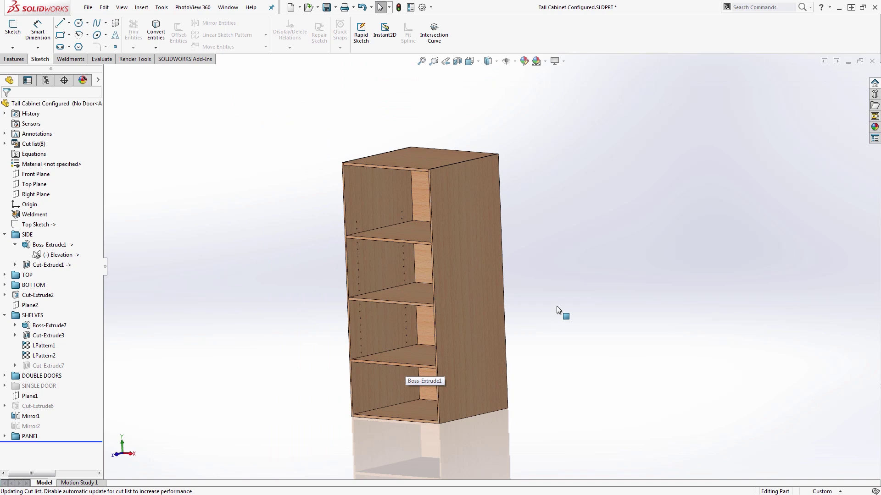
key(f)
key(ctrl+Tab)
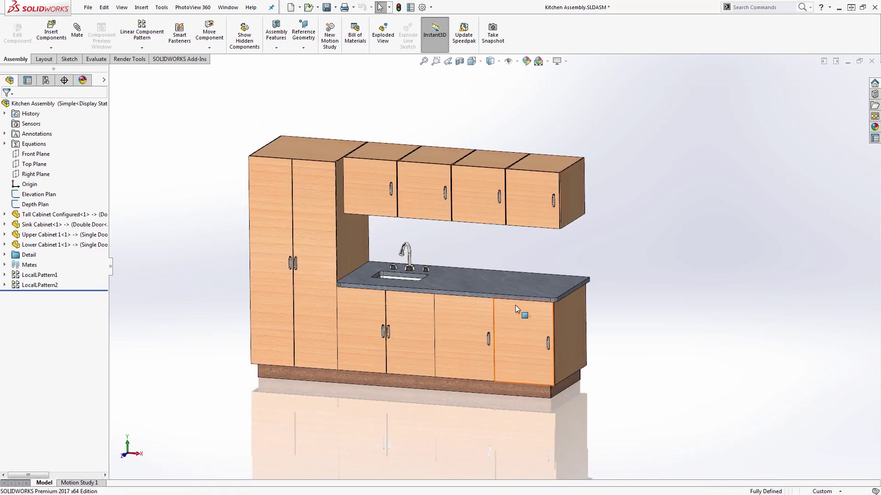
scroll(400, 175, down, 2)
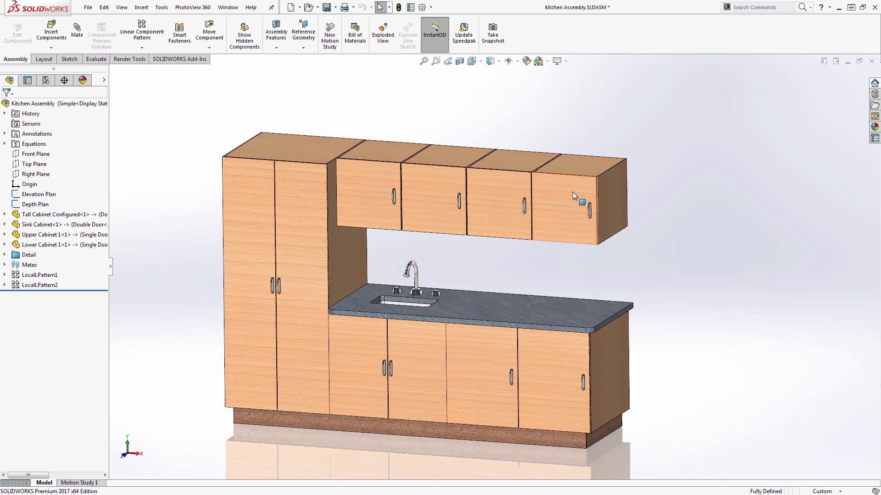
Step: Make the tall cabinet transparent so its interior shelves show behind the doors
click(304, 186)
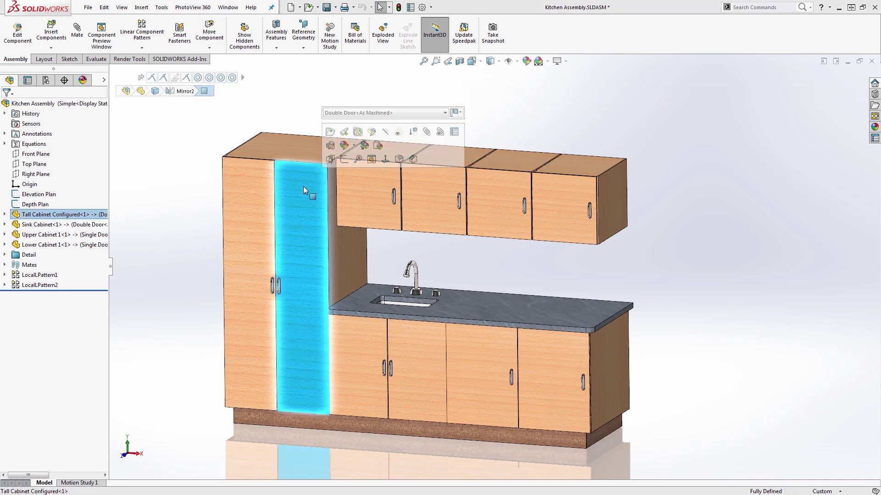
click(398, 132)
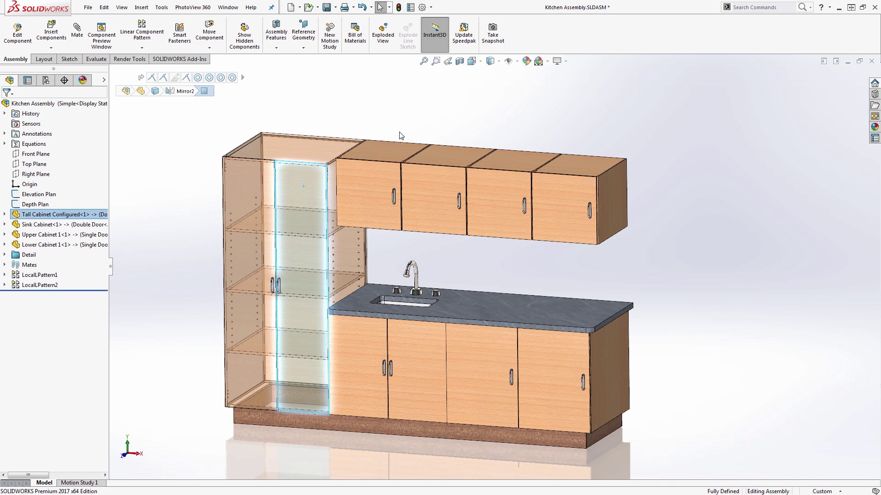
middle_drag(400, 240, 395, 245)
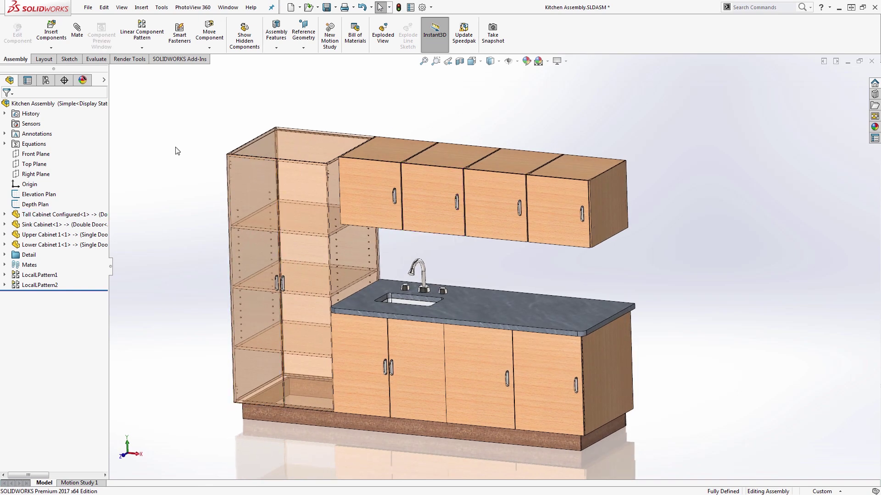
Step: Drag the Elevation Plan's 74 overall height dimension taller with Instant3D
click(39, 194)
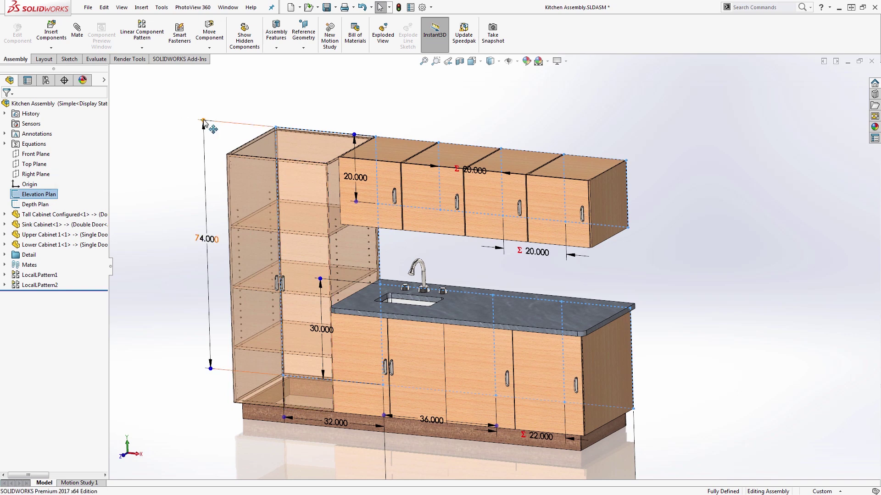
drag(203, 119, 192, 174)
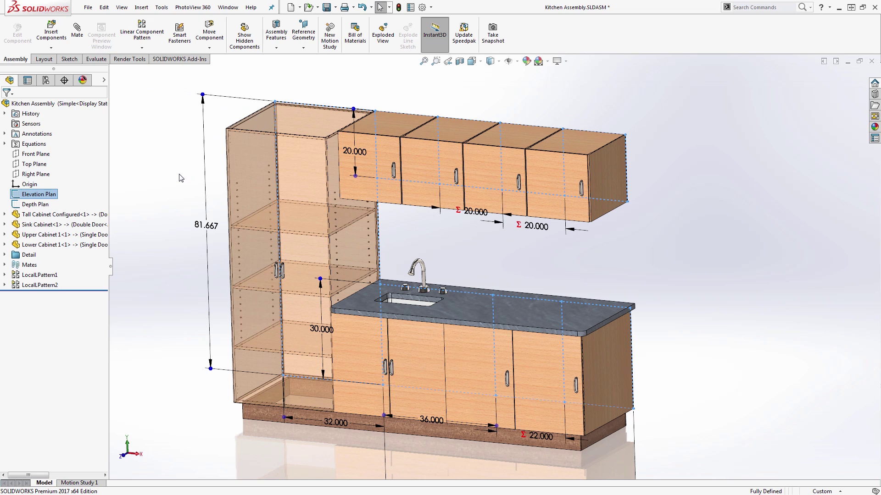
click(180, 178)
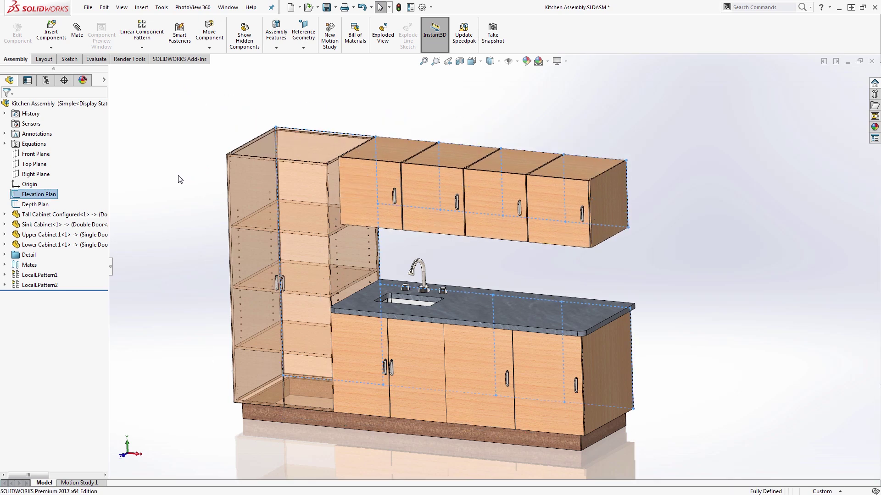
Step: Toggle transparency off so the tall cabinet is opaque again
click(300, 174)
click(393, 118)
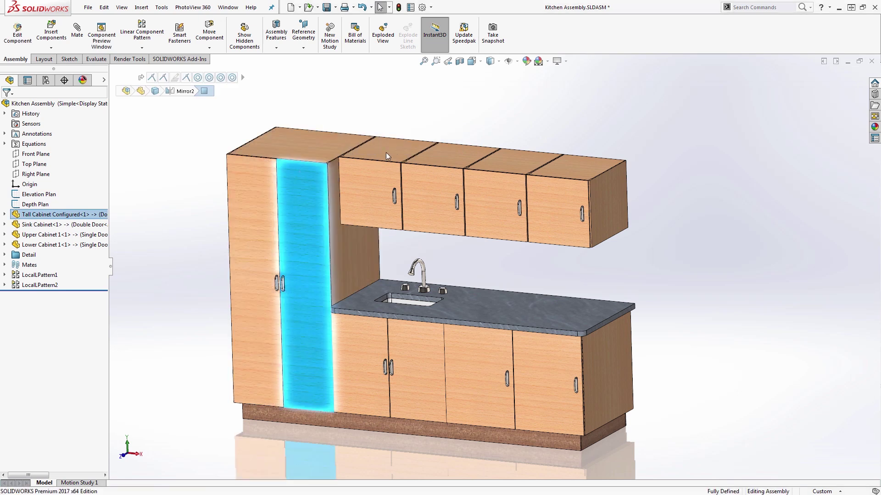
click(206, 202)
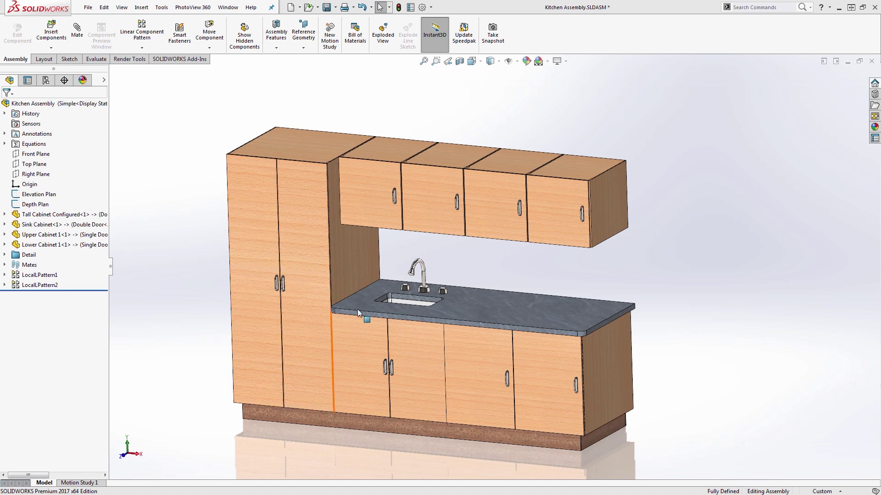
Step: Activate the Detail Removed assembly configuration, then switch to the kitchen's 2D drawing
click(46, 81)
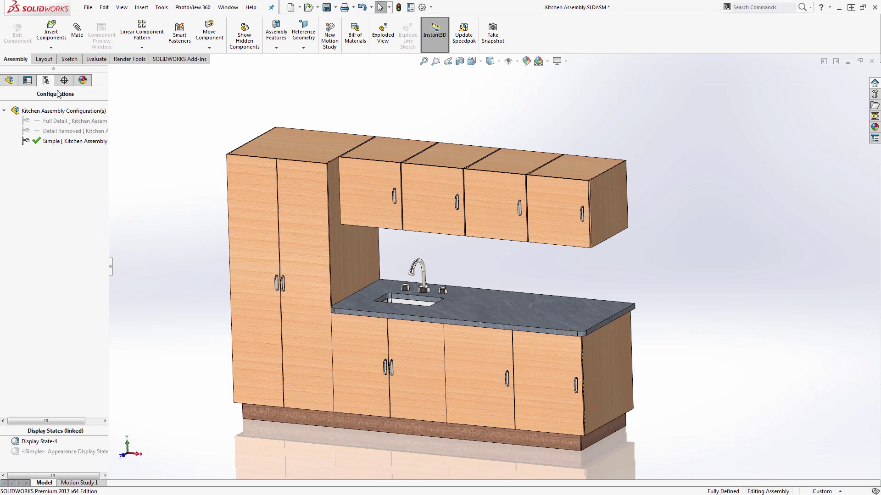
double_click(67, 130)
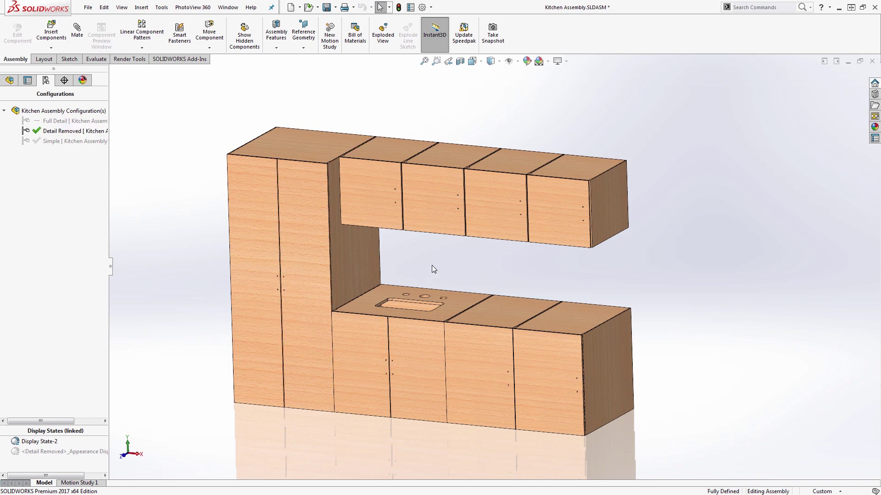
middle_drag(429, 278, 431, 254)
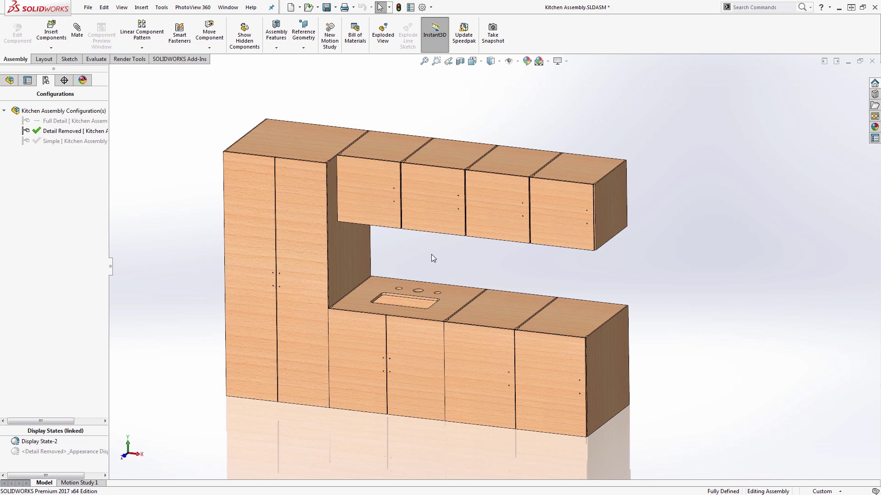
key(ctrl+Tab)
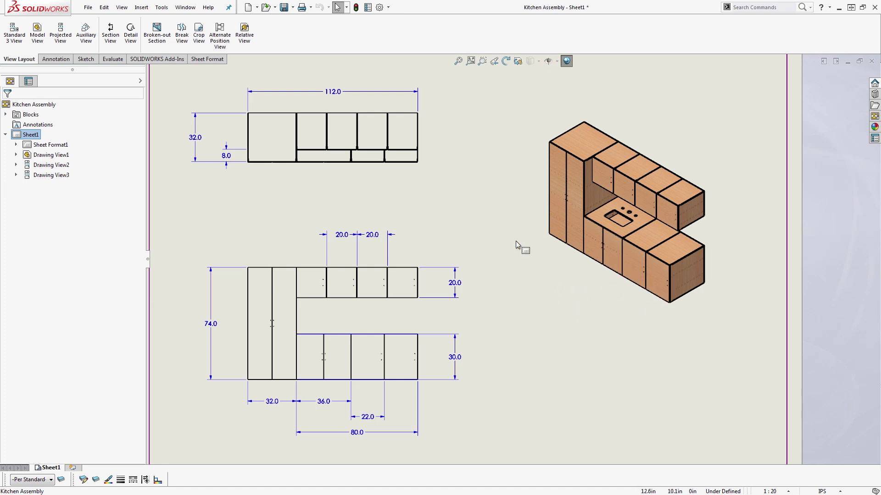
key(ctrl+Tab)
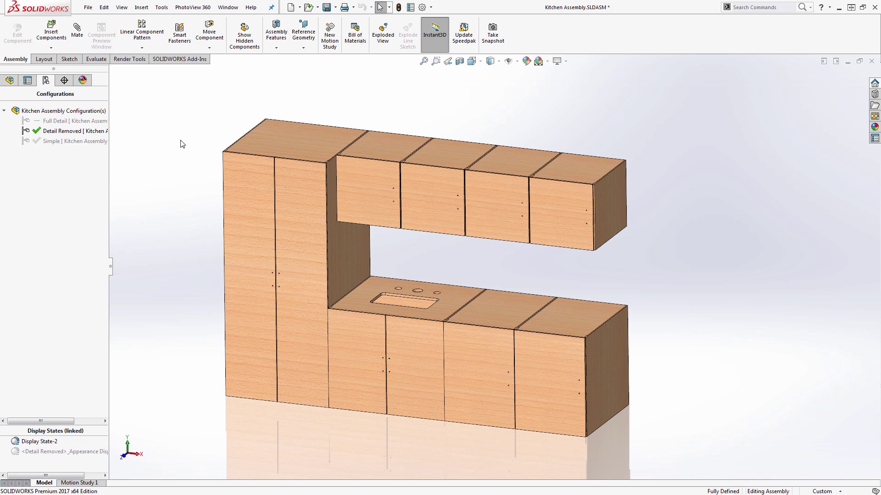
Step: Activate the Full Detail configuration, zoom to fit, and view the kitchen from Camera1
double_click(94, 121)
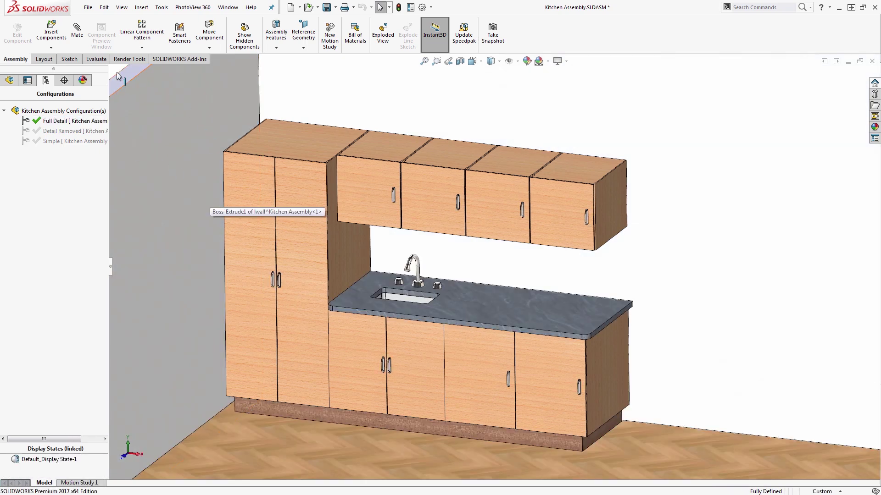
key(f)
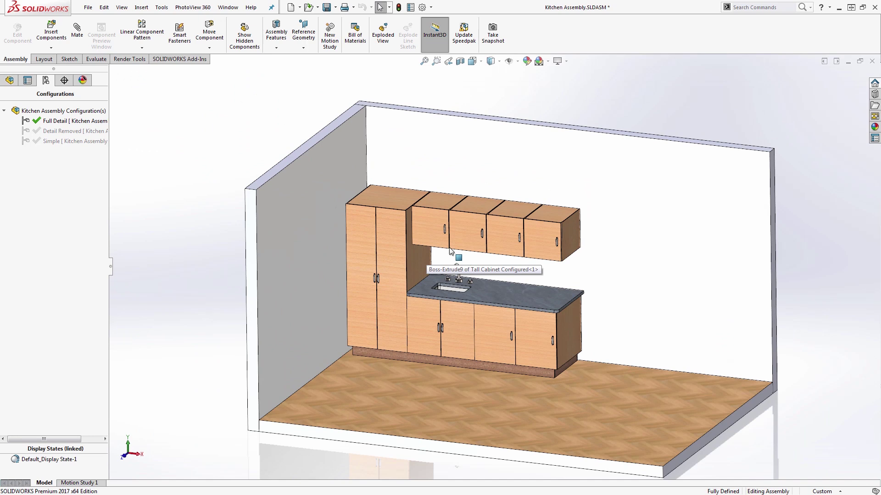
key(s)
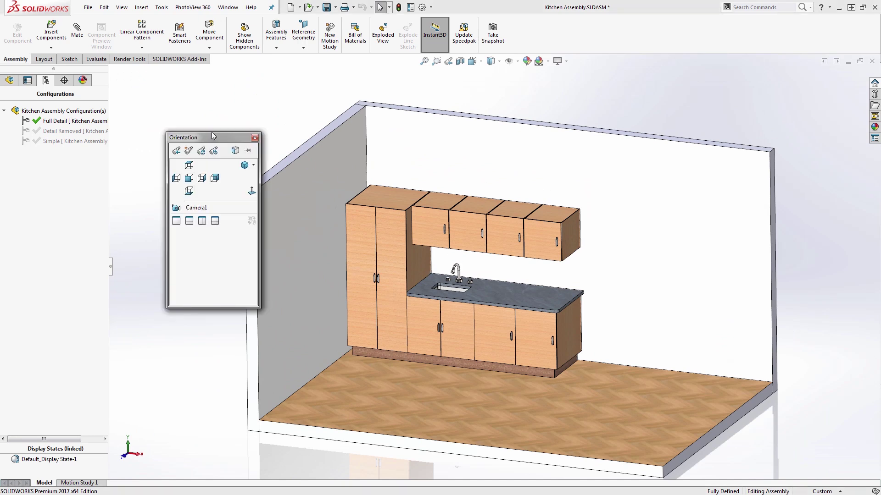
click(209, 211)
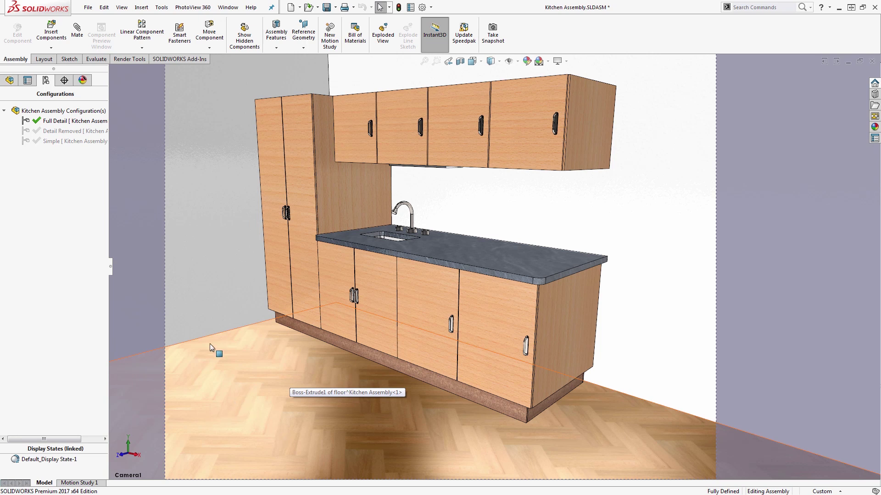
Step: Launch the PhotoView 360 Preview Window and move it to the upper left
click(137, 59)
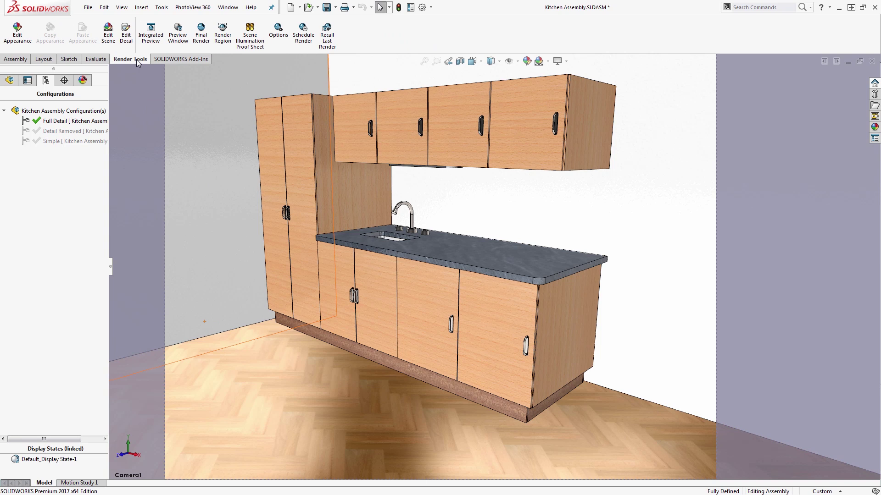
click(178, 34)
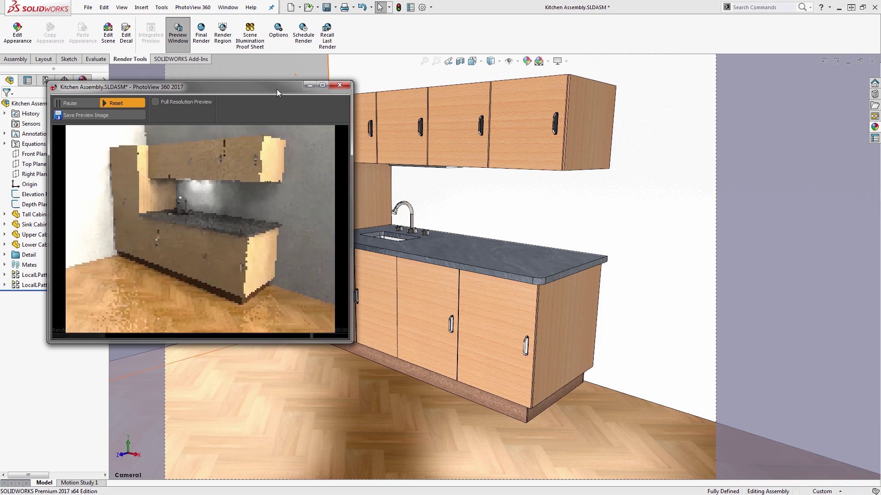
drag(277, 89, 256, 51)
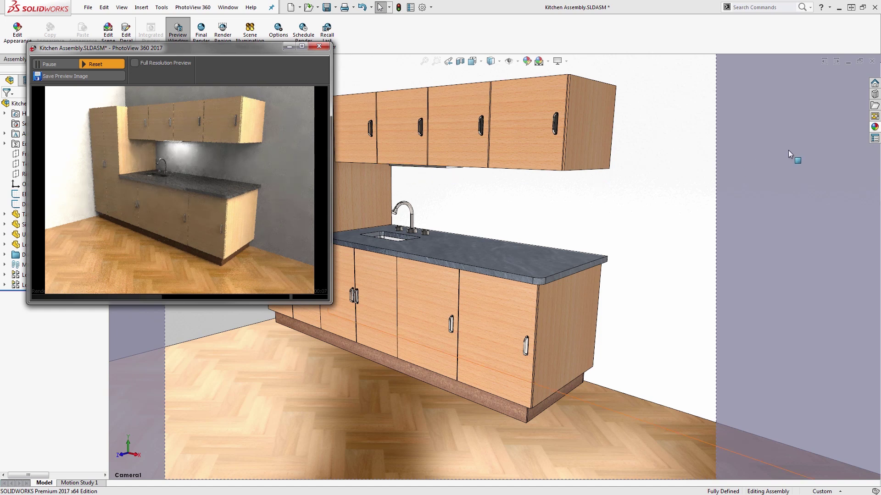
Step: Apply the Stone > Architectural granite appearance to the countertop
click(874, 129)
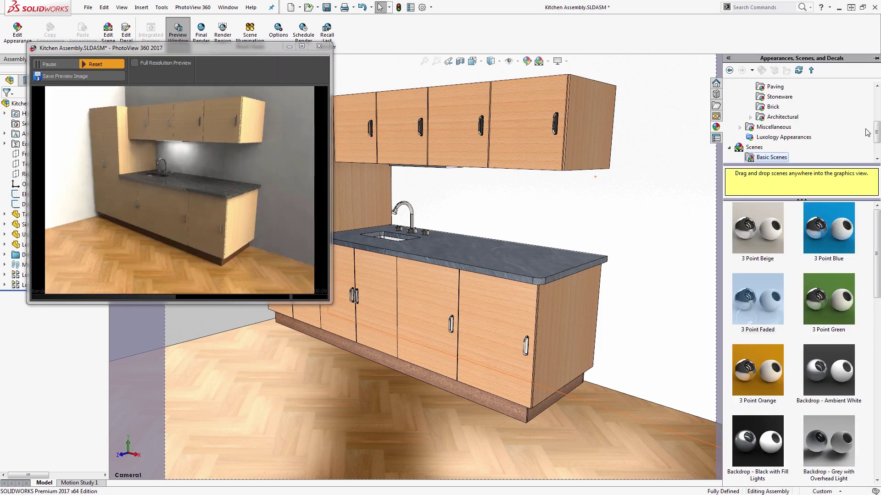
scroll(789, 133, up, 2)
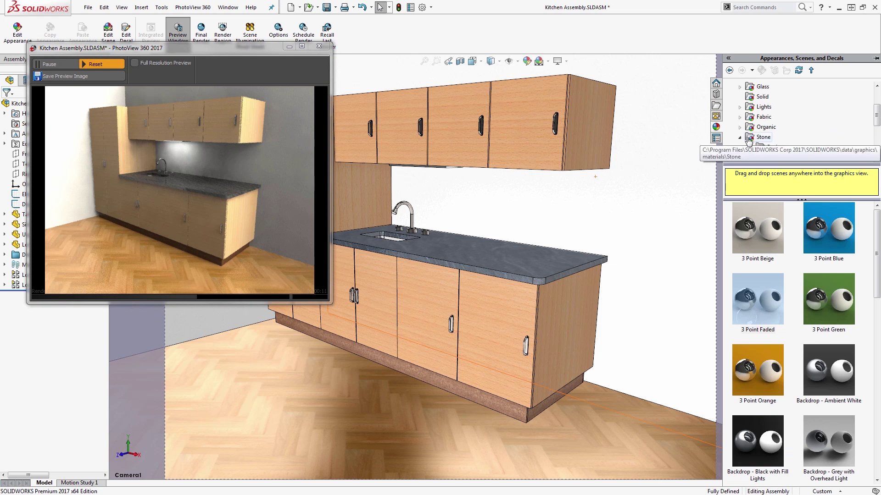
scroll(752, 138, up, 2)
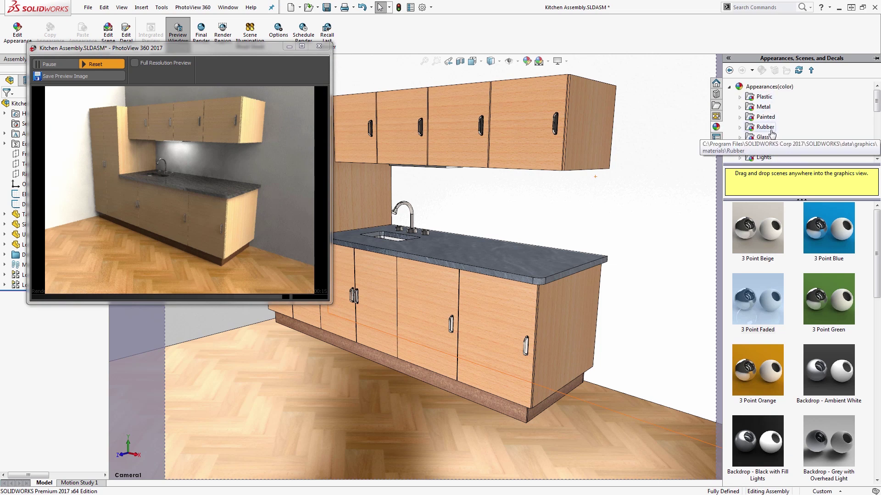
scroll(775, 132, down, 2)
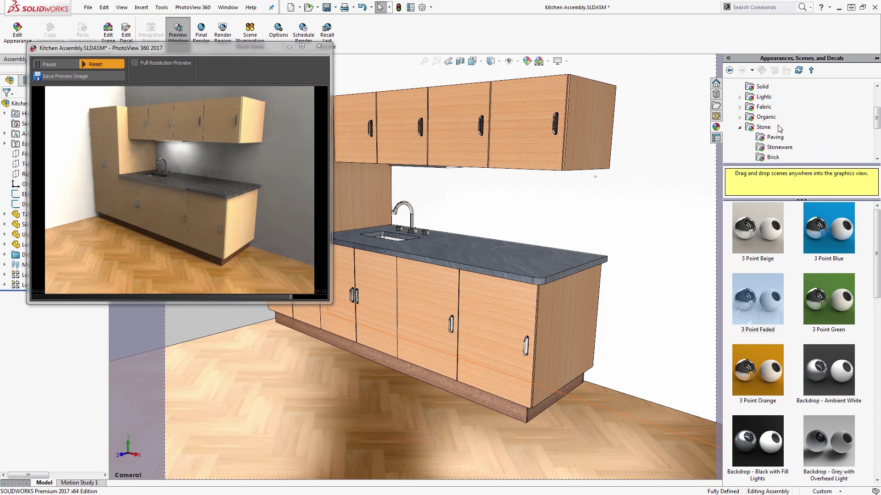
click(770, 127)
scroll(793, 131, down, 1)
click(780, 137)
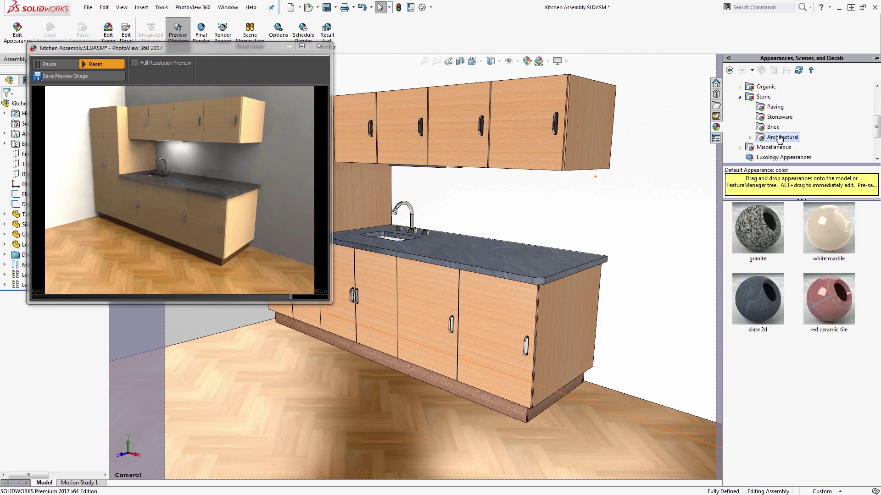
click(764, 224)
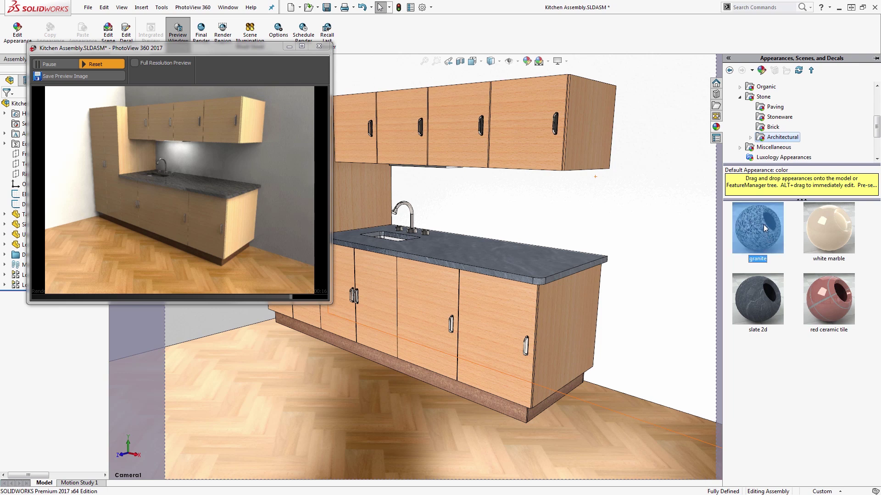
drag(763, 224, 531, 259)
click(547, 258)
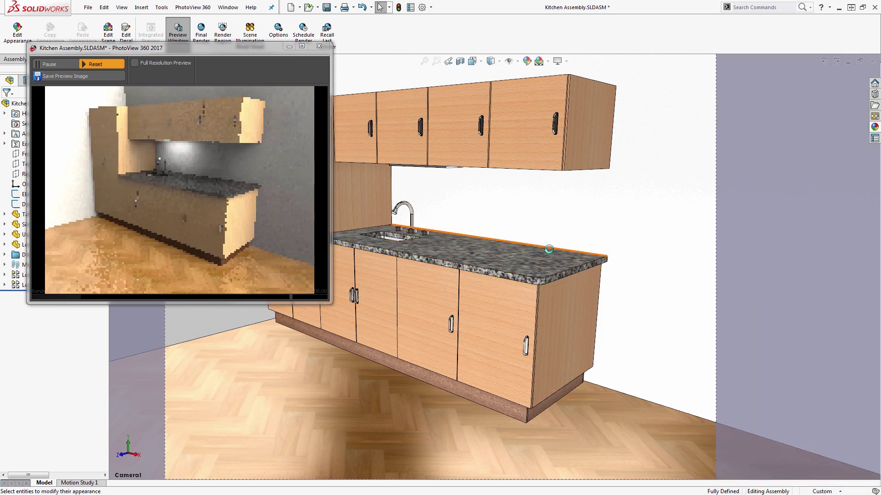